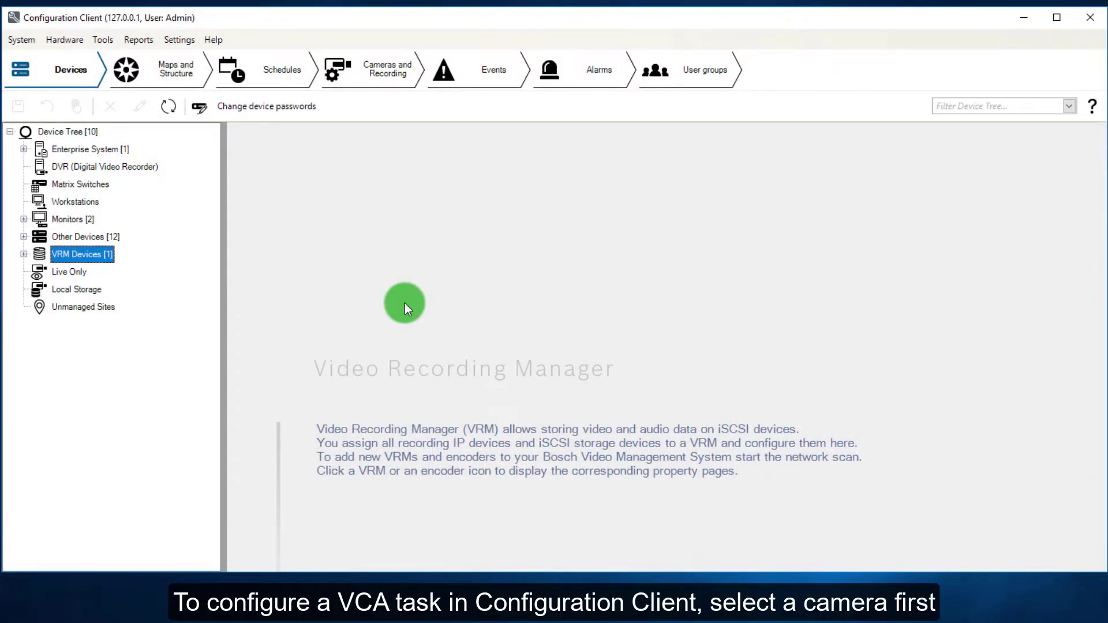
Navigate VRM Devices > Local VRM > Pool 0 > MKK/089 and select Camera 01
click(24, 254)
click(38, 272)
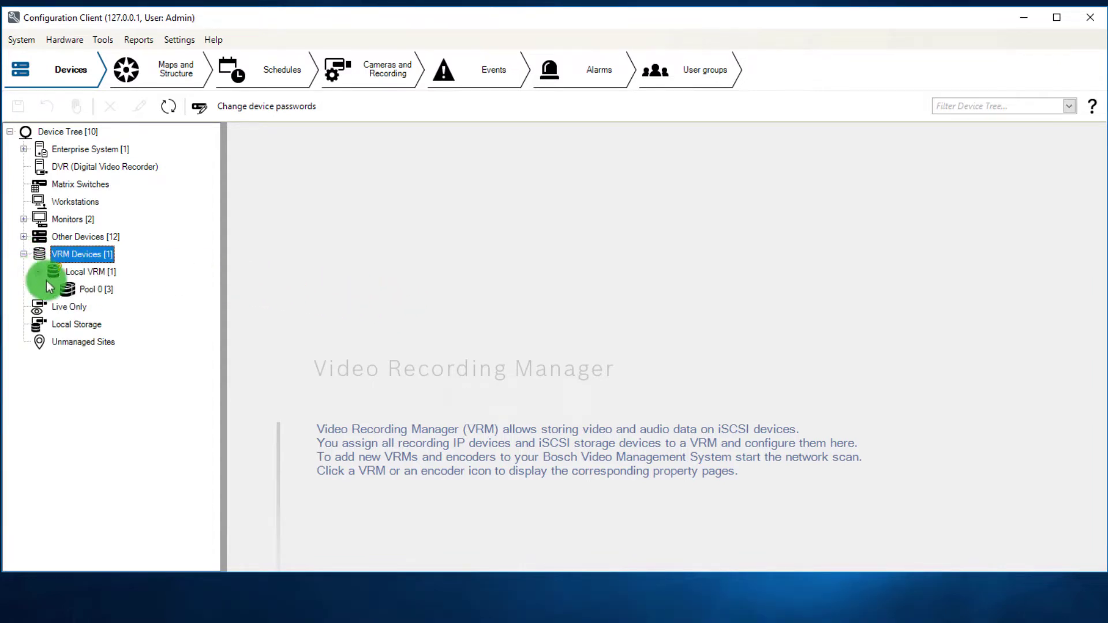
click(52, 288)
click(123, 309)
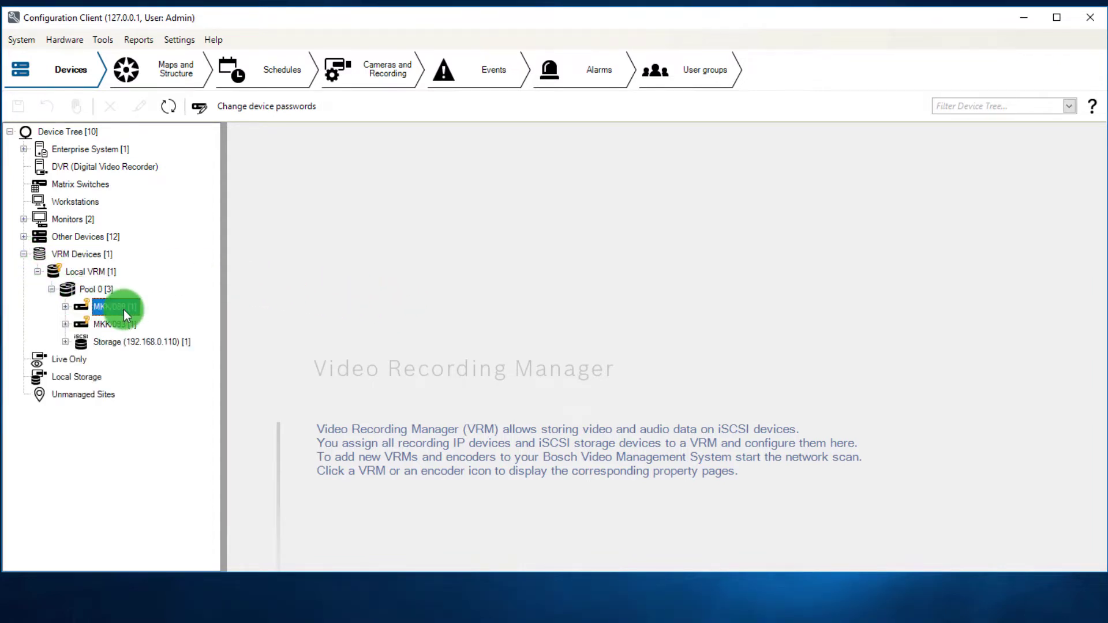
click(65, 307)
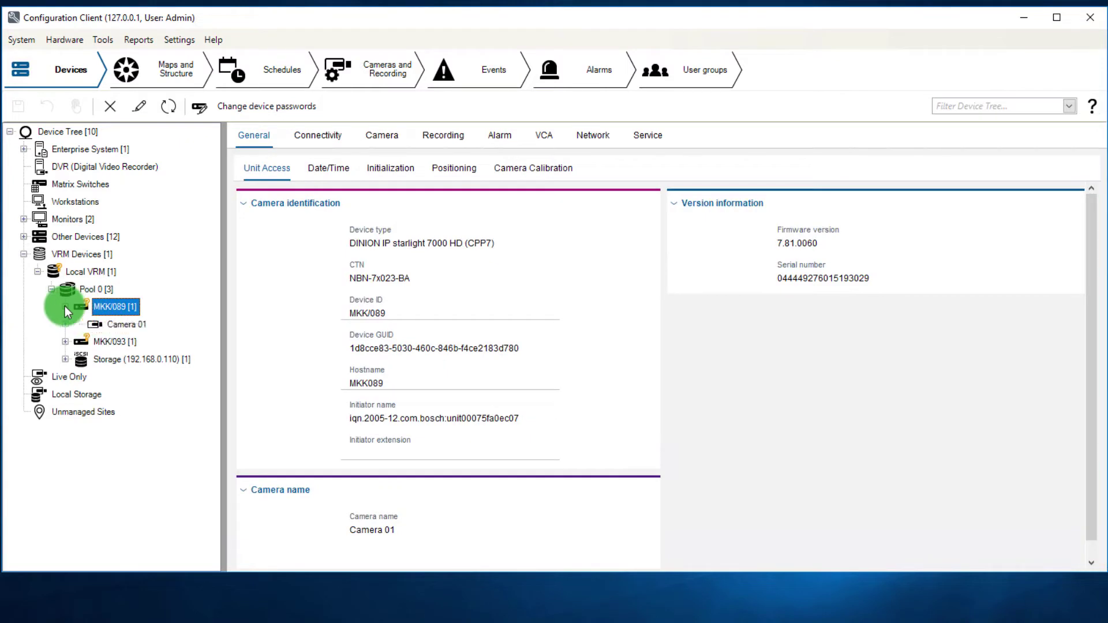
click(110, 324)
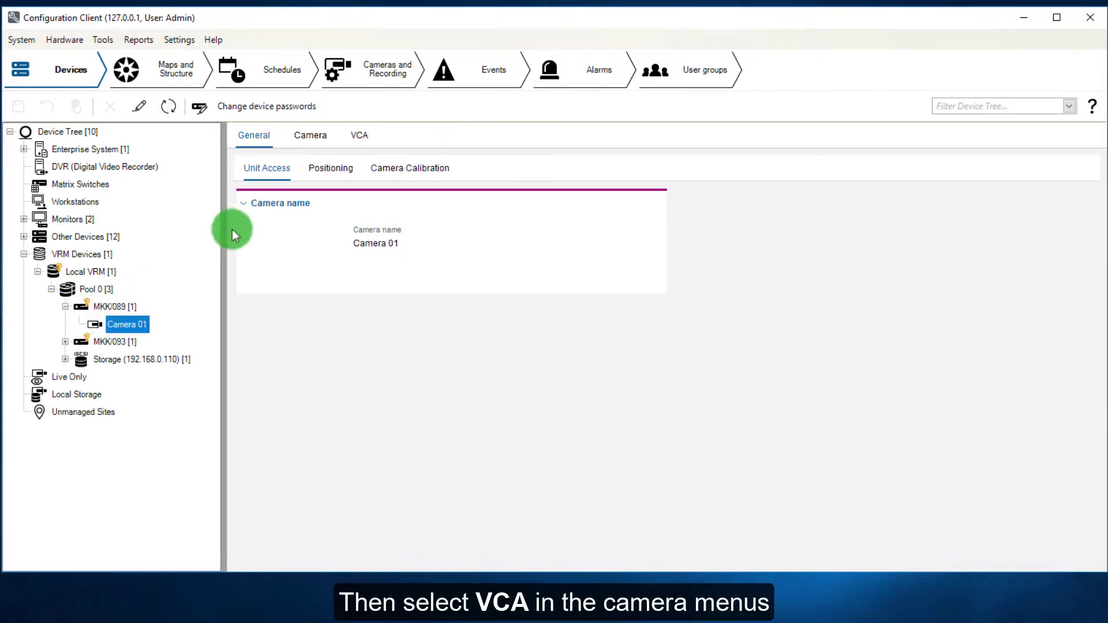
Set Camera 01's VCA operating mode to profile #1 and show its Tasks page
click(356, 138)
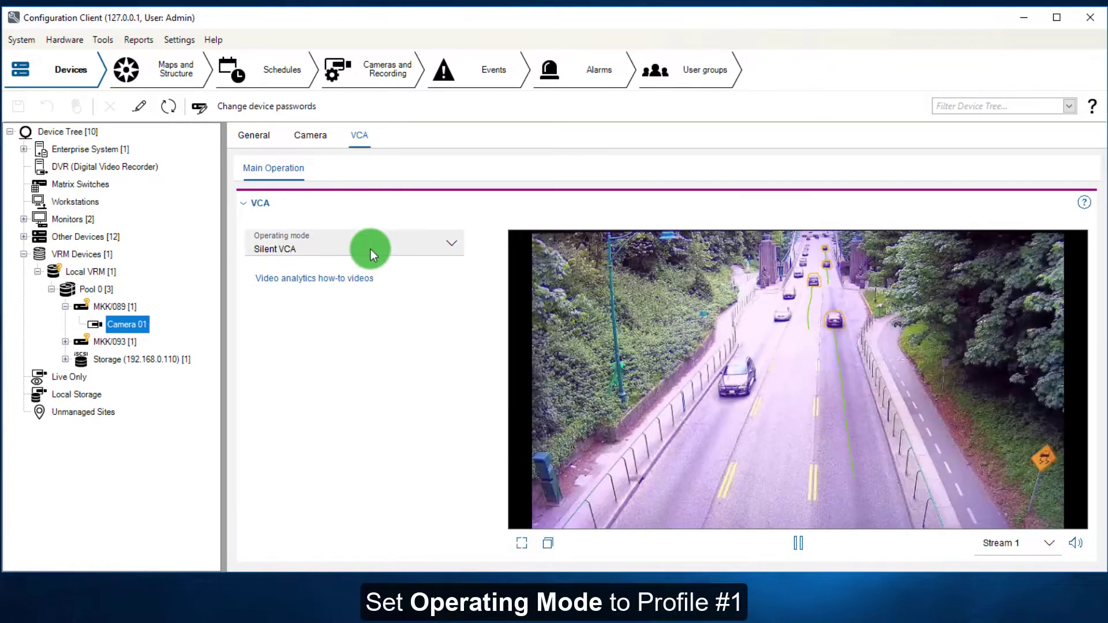
click(370, 249)
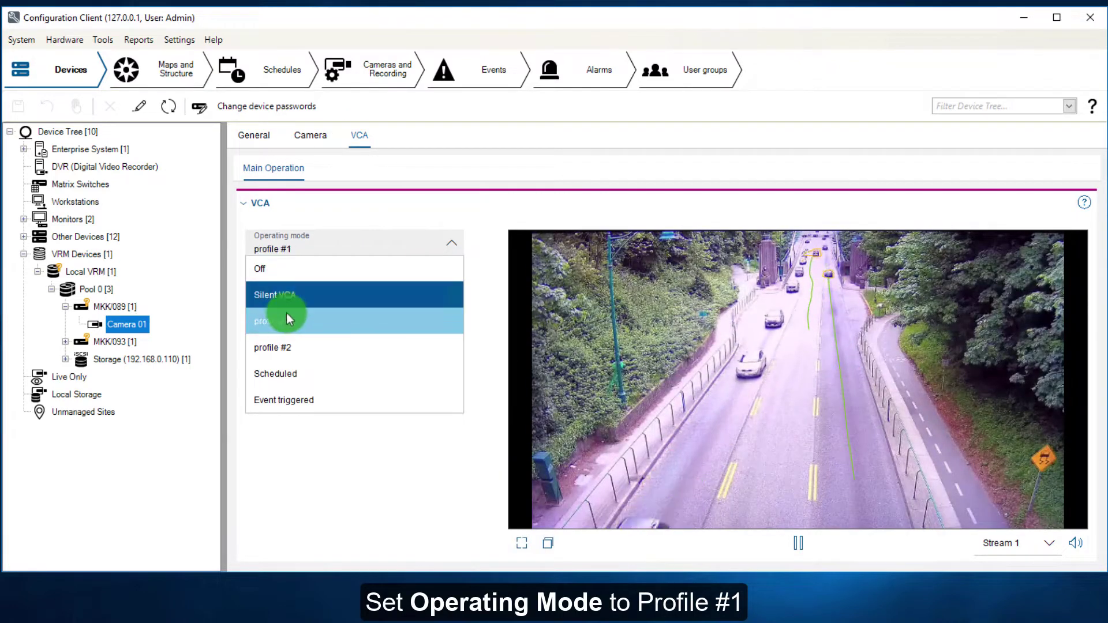
click(272, 322)
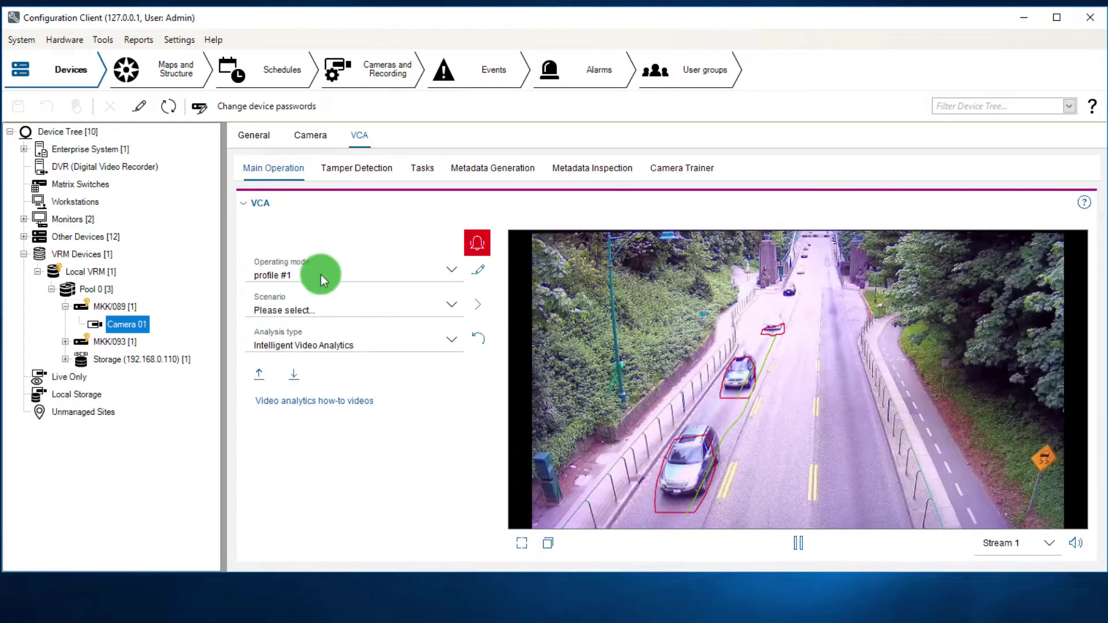
click(423, 168)
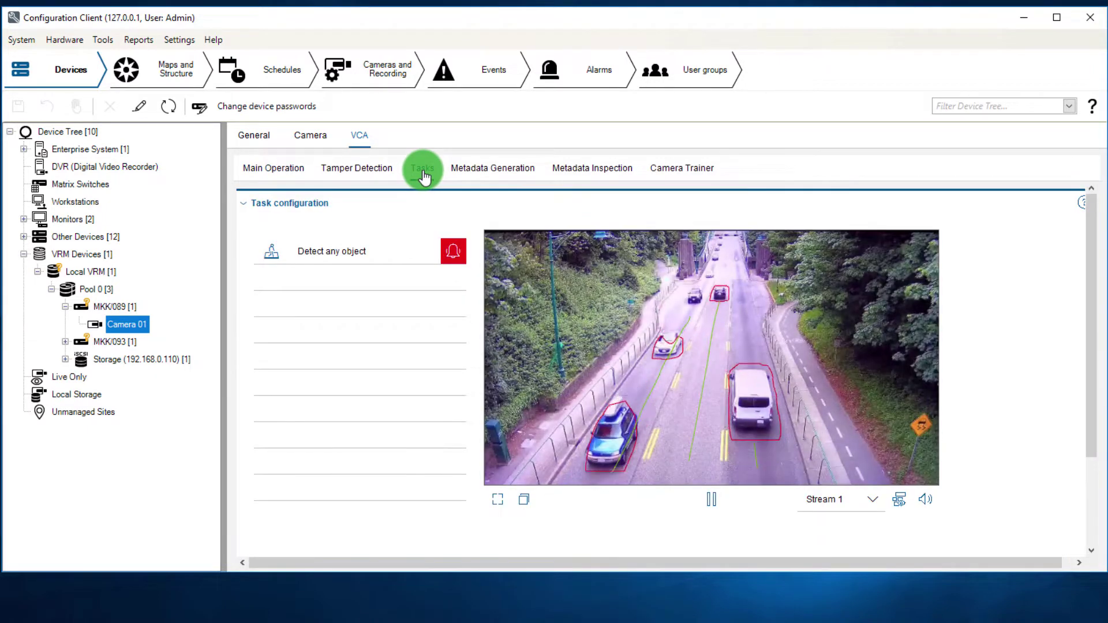
Delete the default 'Detect any object' task
click(371, 251)
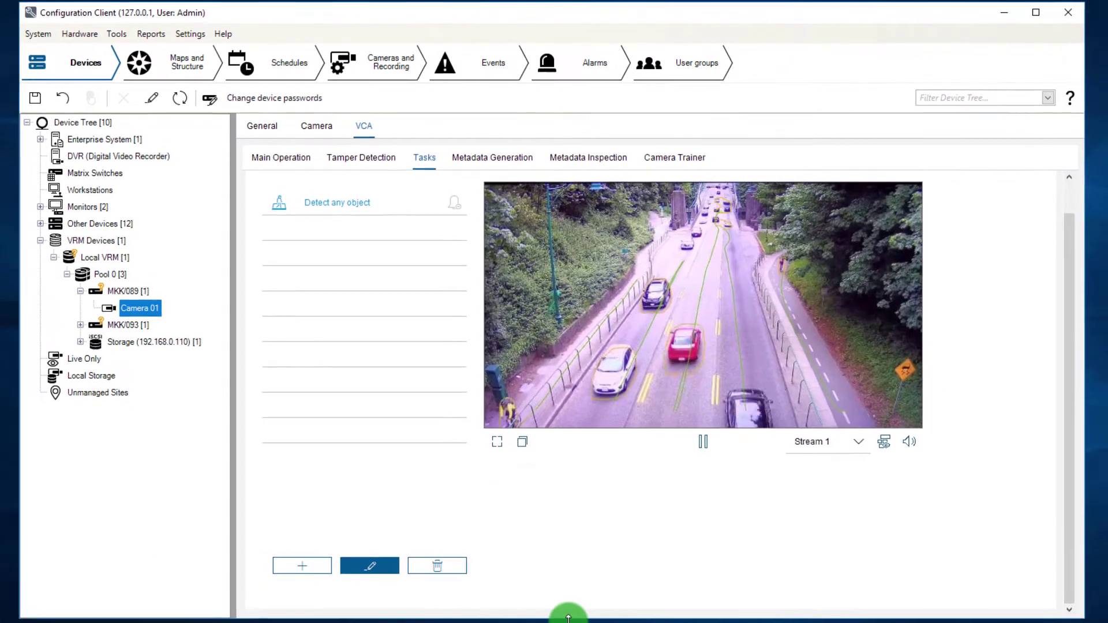
double_click(382, 202)
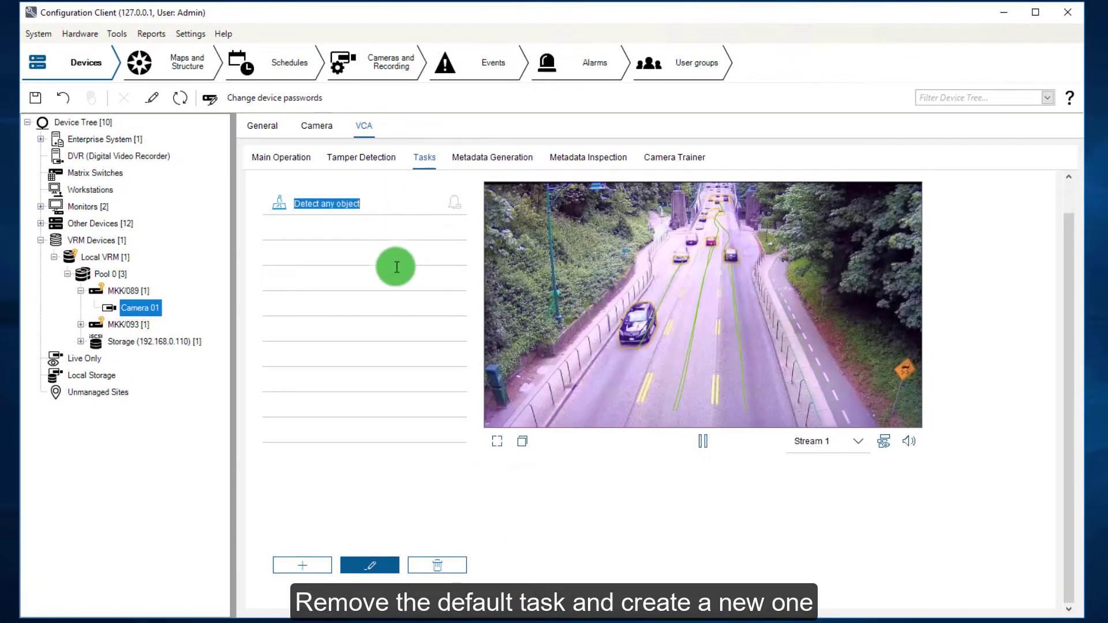
click(441, 565)
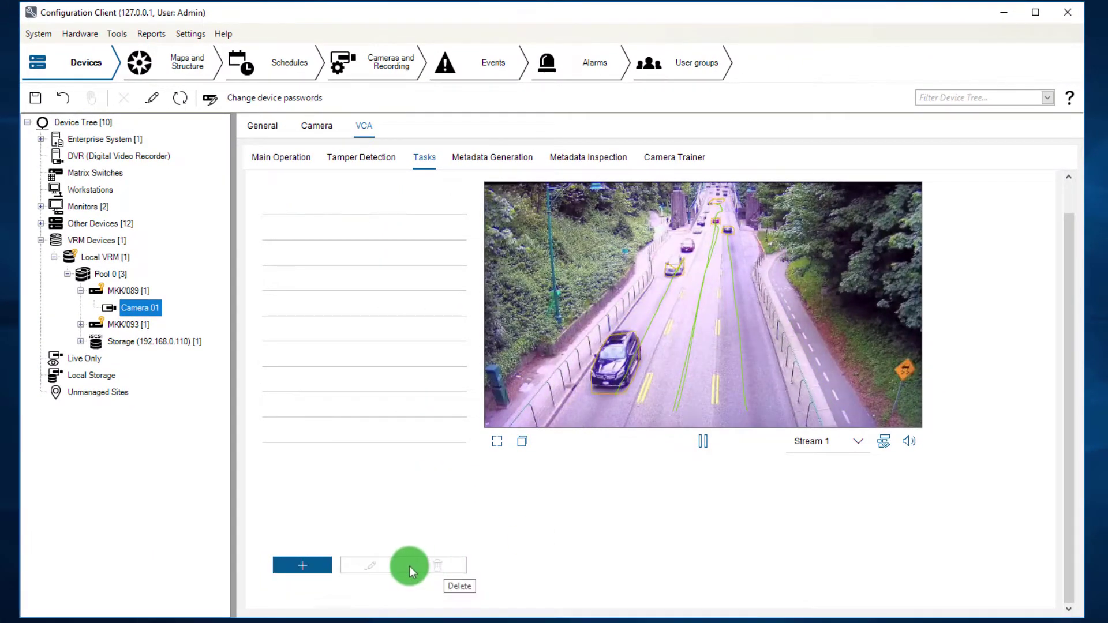
Add a new Object in field task and move on to choosing its field
click(314, 564)
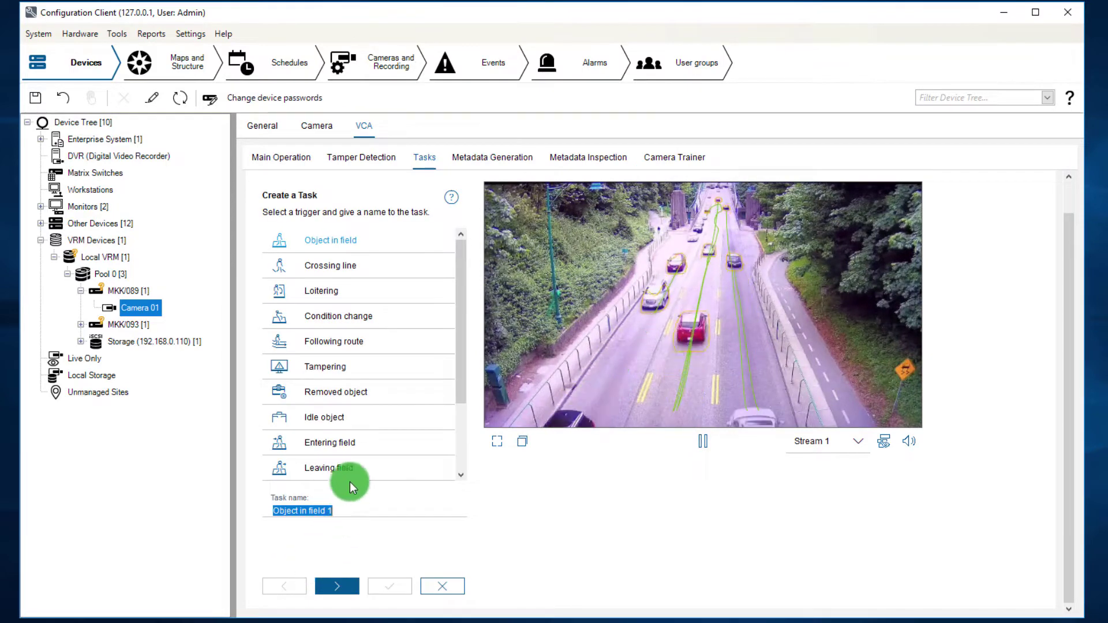
click(349, 266)
click(351, 242)
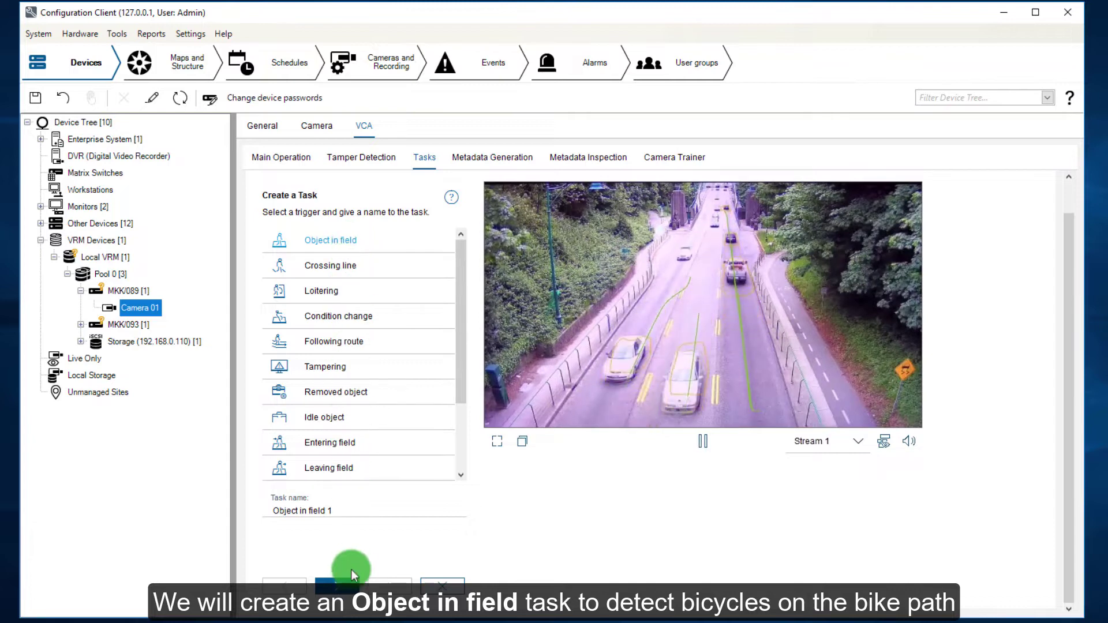
click(341, 585)
click(314, 255)
Create a new Field 1 and leave the optional second field at '-'
click(303, 299)
click(314, 288)
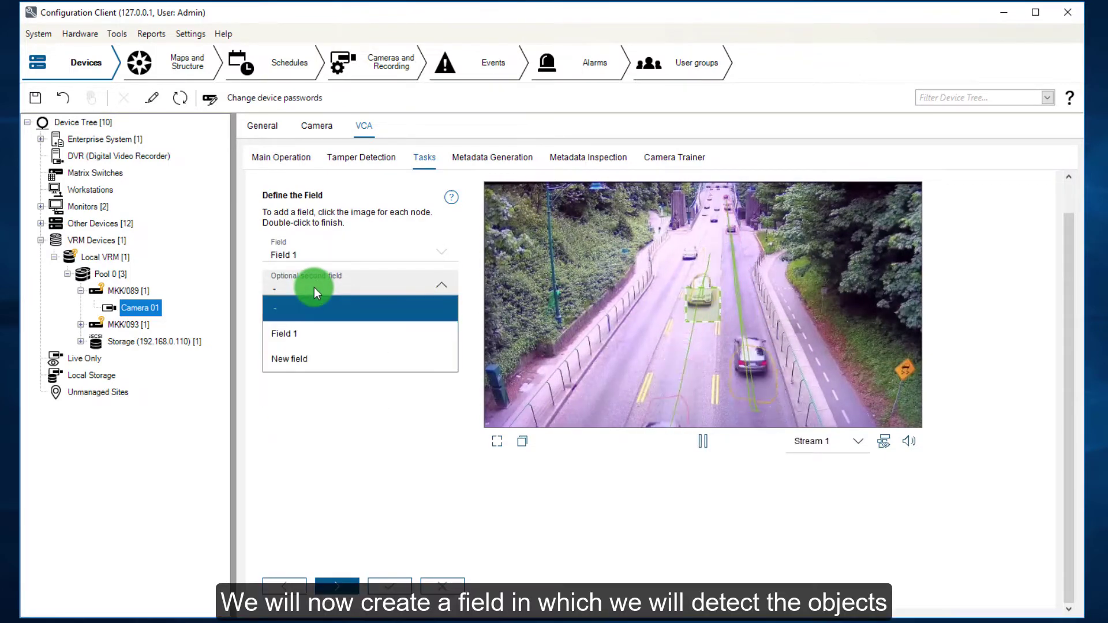
click(708, 294)
Drag the field polygon's nodes so it covers the bike path on the right side
drag(719, 291, 878, 421)
drag(782, 336, 816, 423)
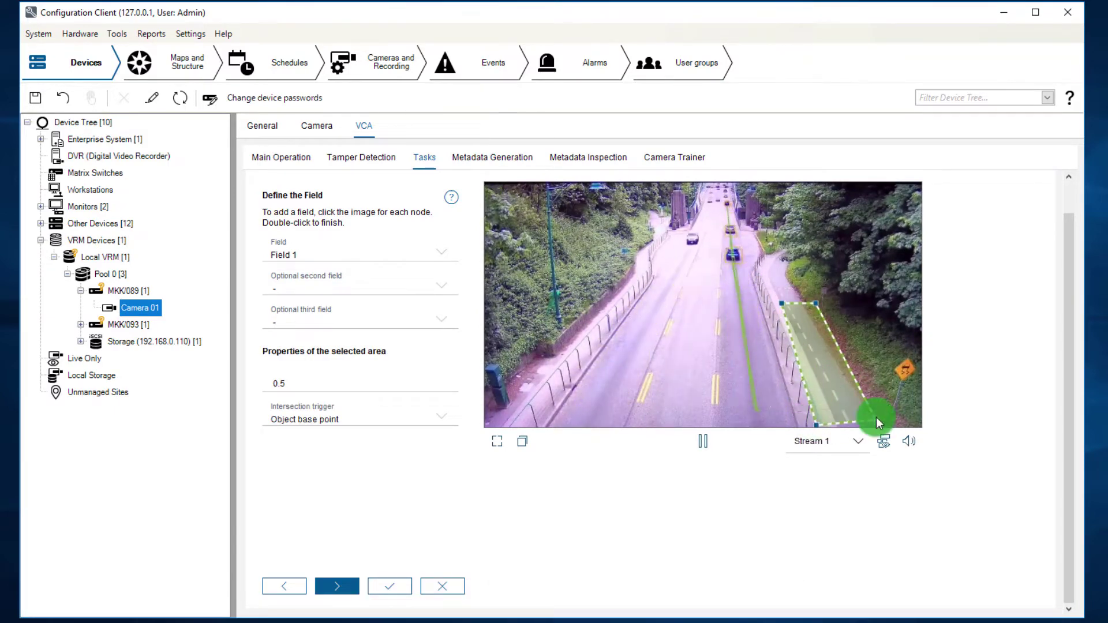
drag(782, 303, 761, 275)
drag(815, 303, 767, 273)
drag(822, 430, 830, 427)
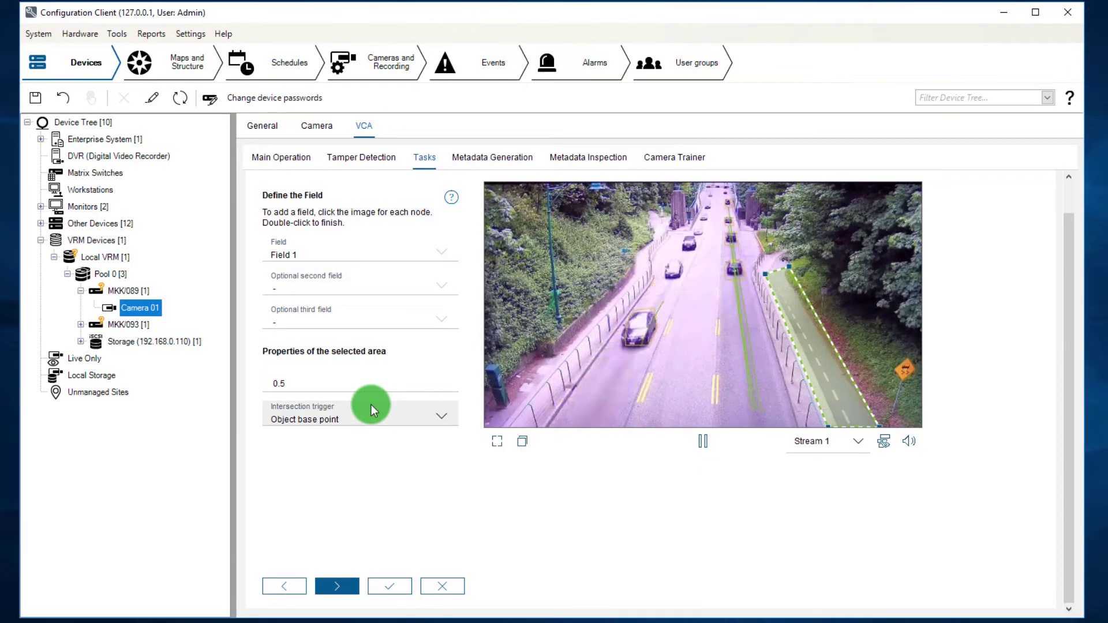
Skip the filter pages, set alarm extension time to 2 seconds, and finish the task
click(339, 586)
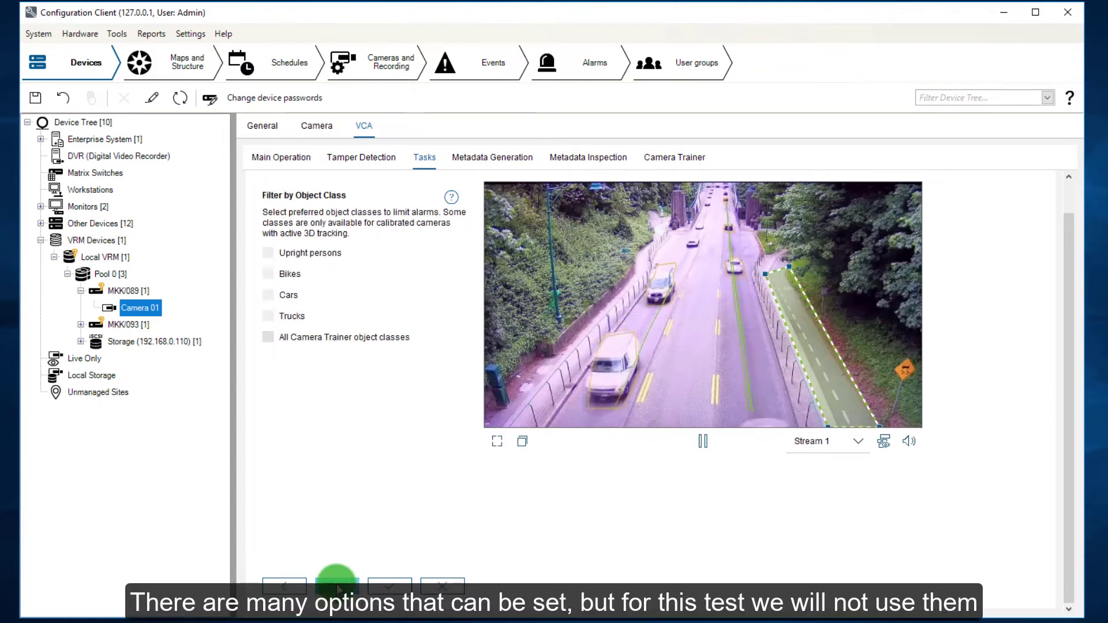
click(332, 588)
click(333, 588)
click(334, 587)
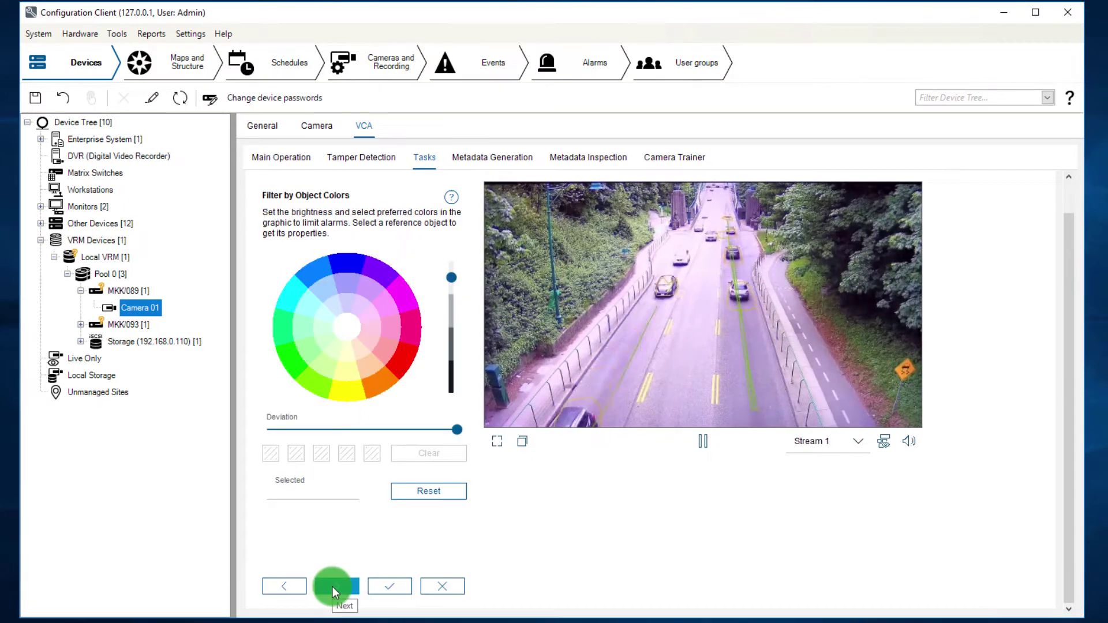
click(333, 587)
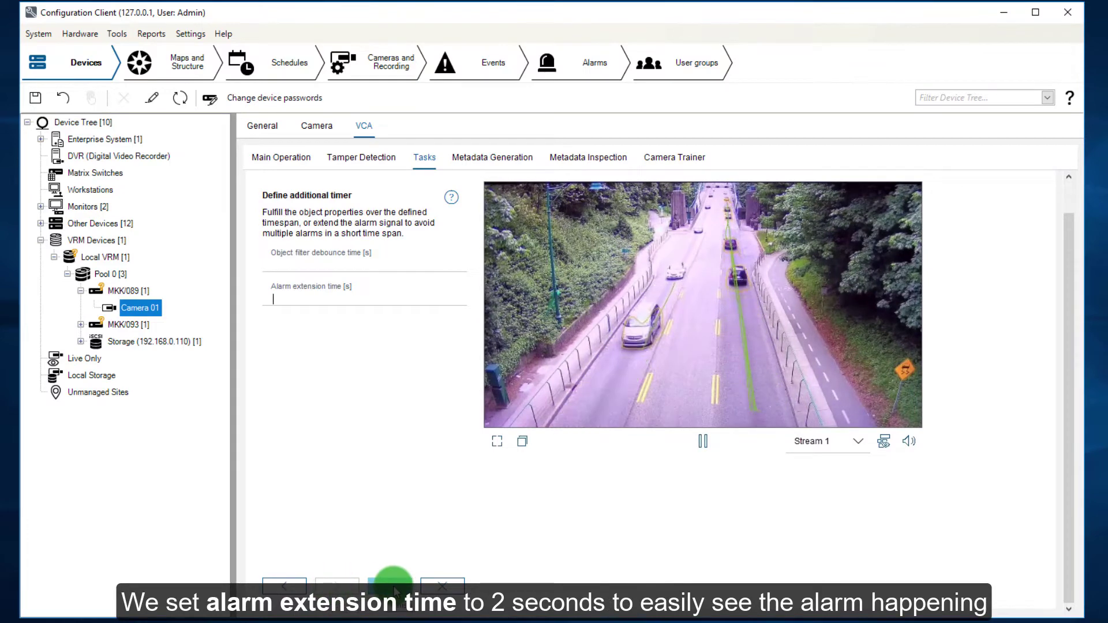
click(302, 300)
text(2)
click(389, 587)
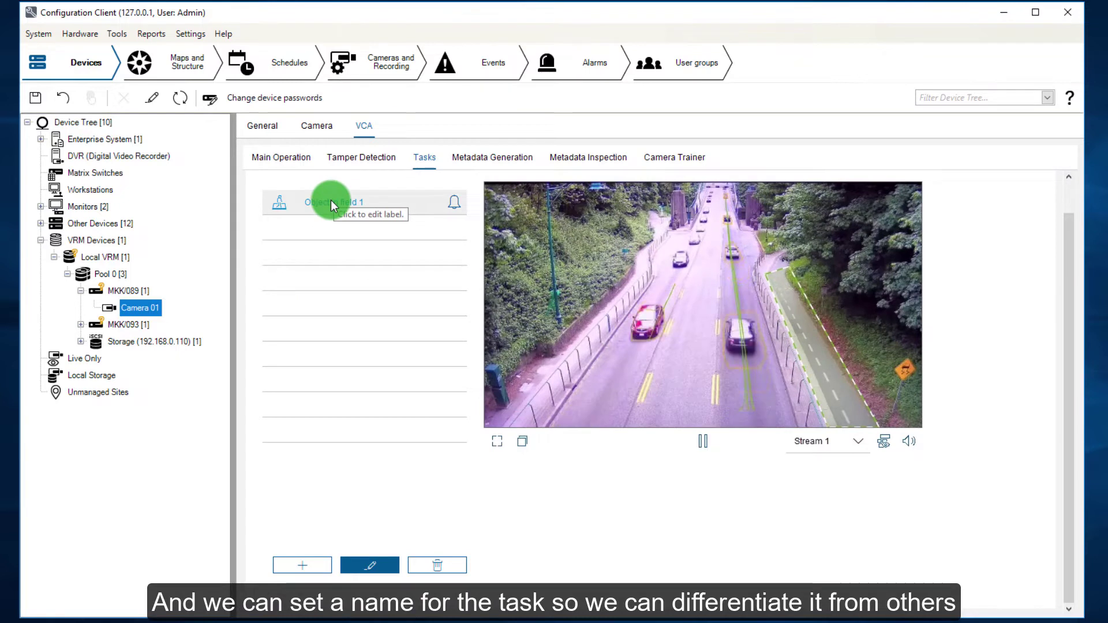
Rename the new task to 'Bike detected'
click(331, 200)
text(Bike detected)
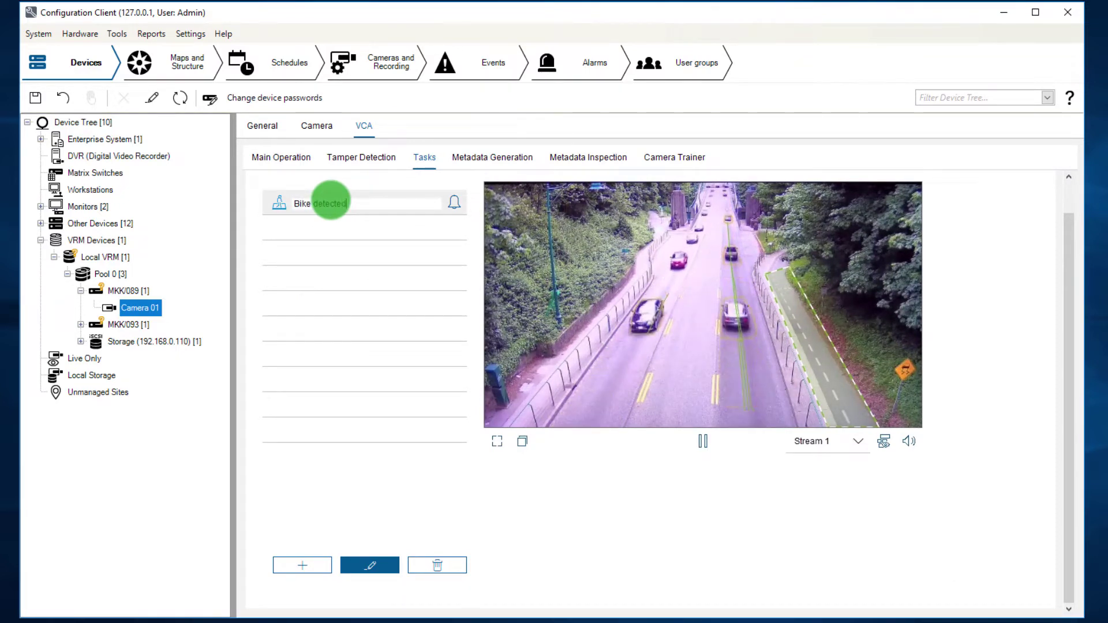
key(Return)
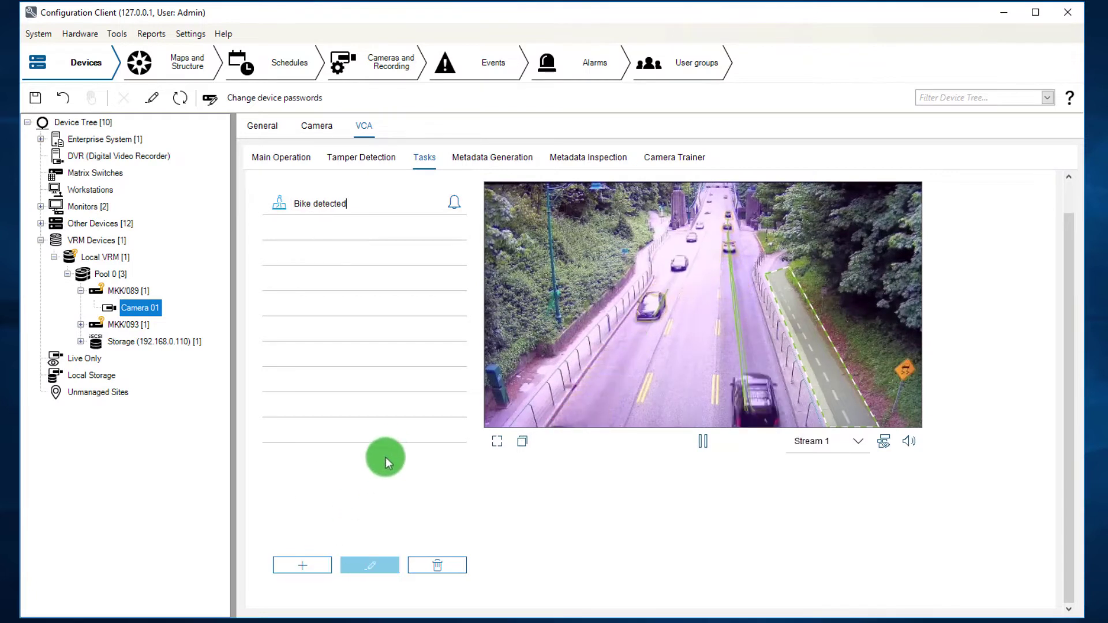
click(393, 445)
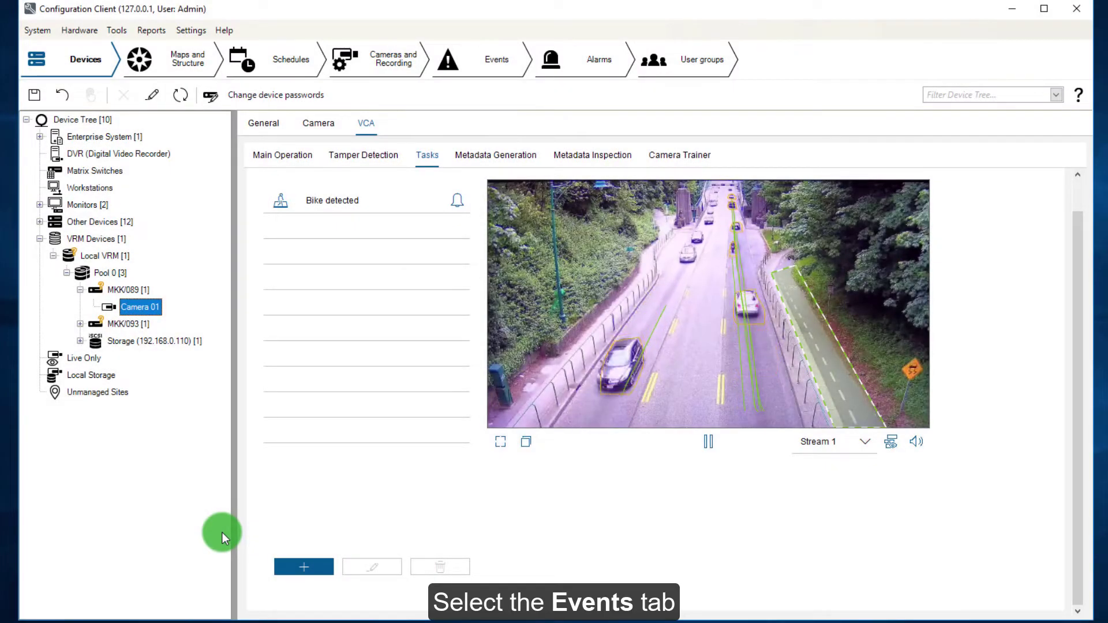
Switch to the Events tab, bringing up the save-changes prompt
click(499, 64)
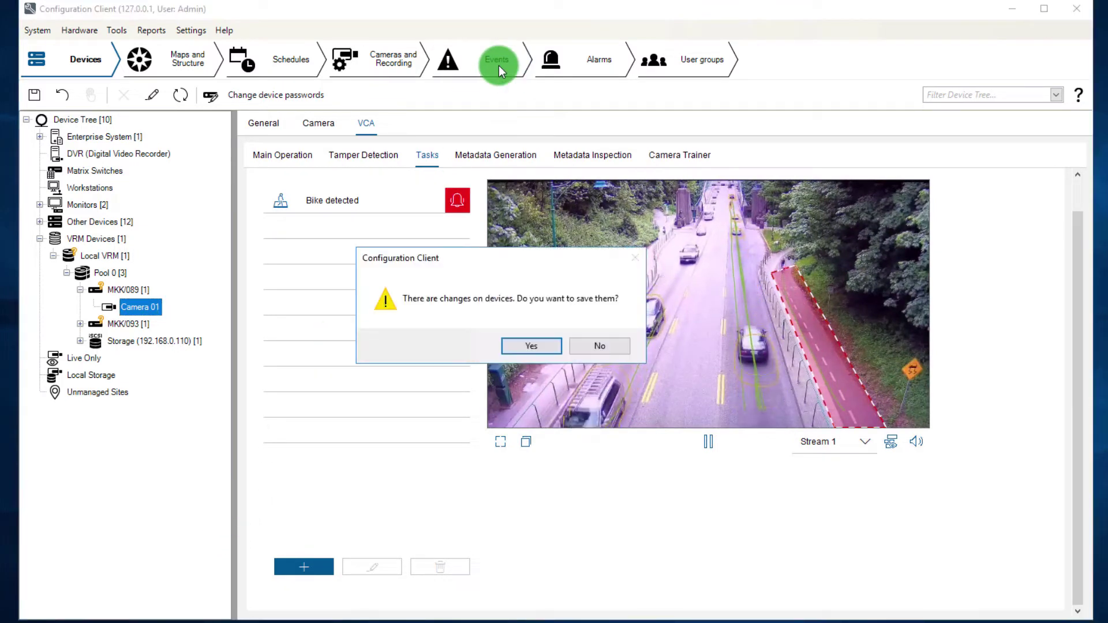
Save device changes and select Encoders/Decoders > Camera > Video Analysis 01 > Motion Detected
click(532, 348)
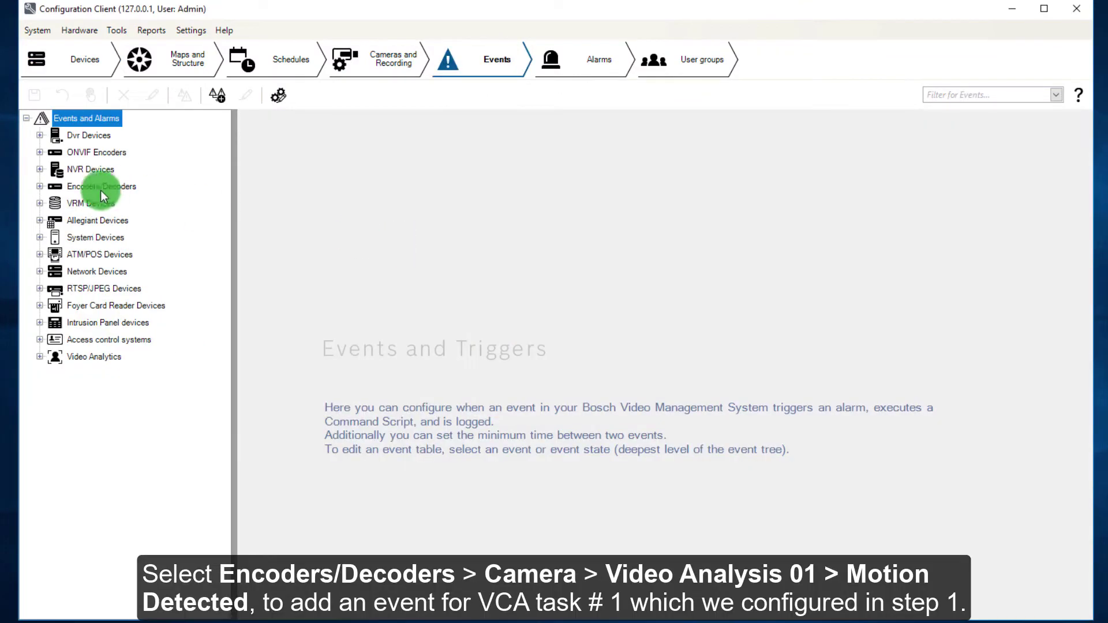
click(39, 186)
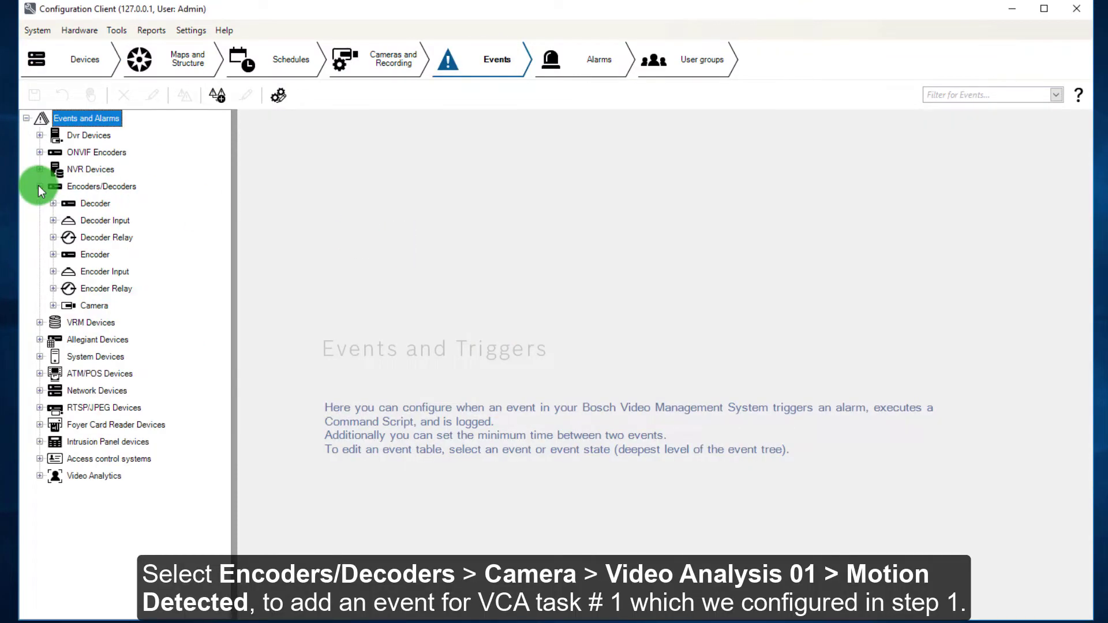
click(54, 305)
scroll(53, 306, down, 4)
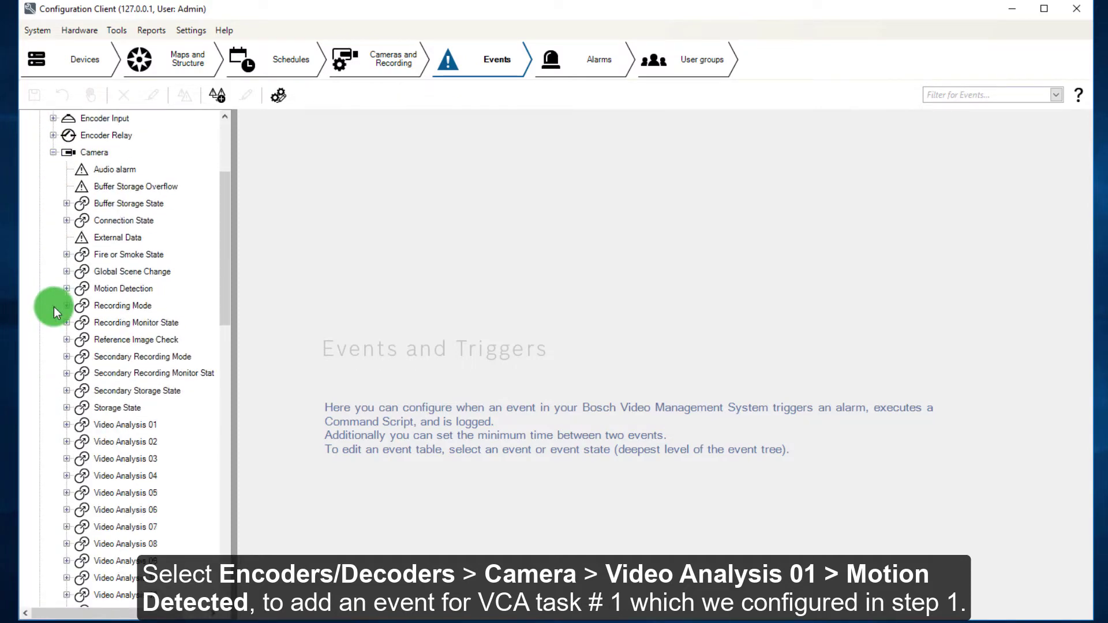
click(67, 374)
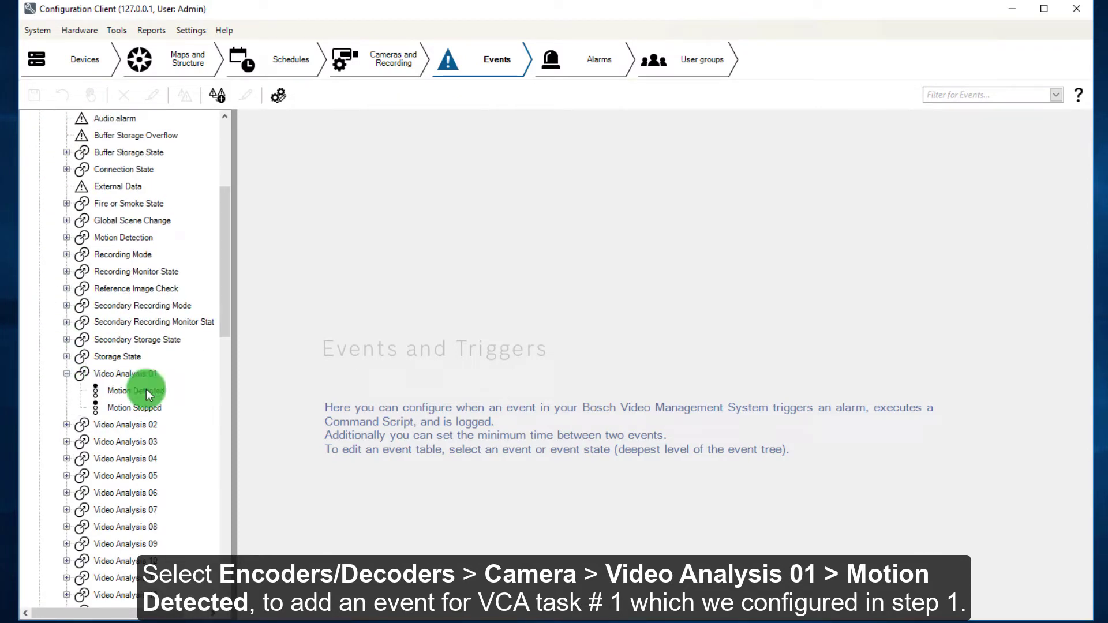
click(146, 391)
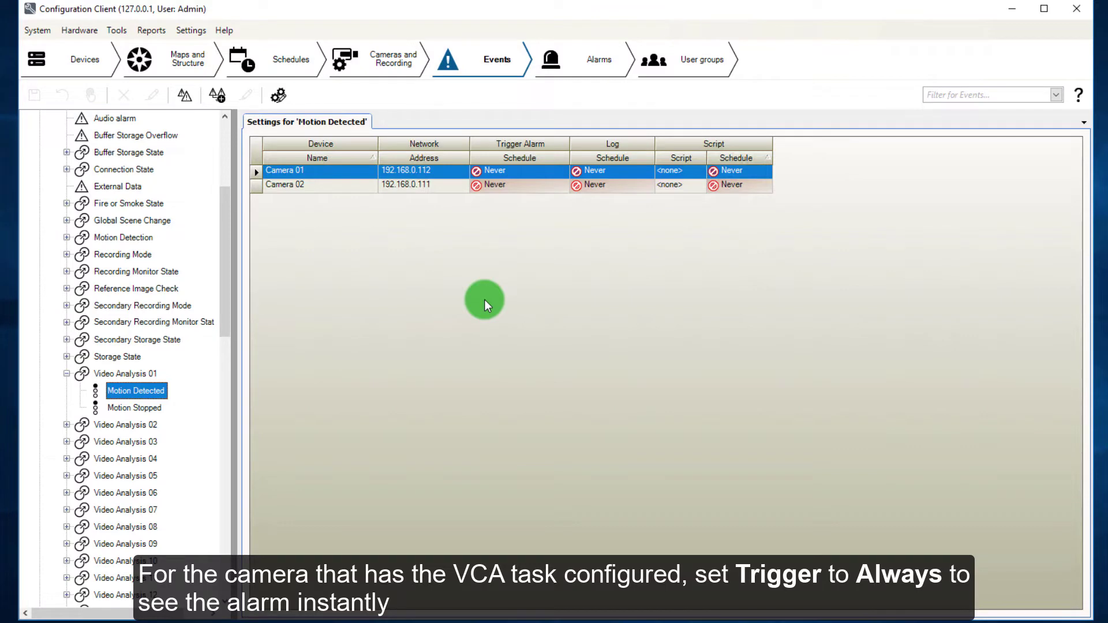
Set Camera 01's Motion Detected Trigger Alarm and Log schedules to Always, and save
click(566, 171)
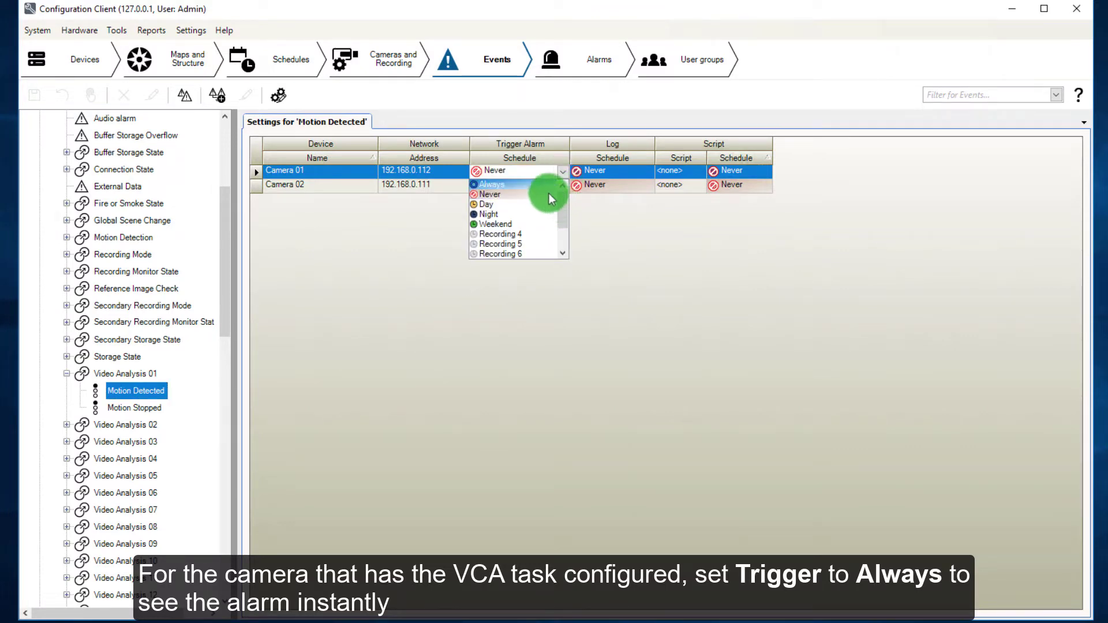
click(538, 185)
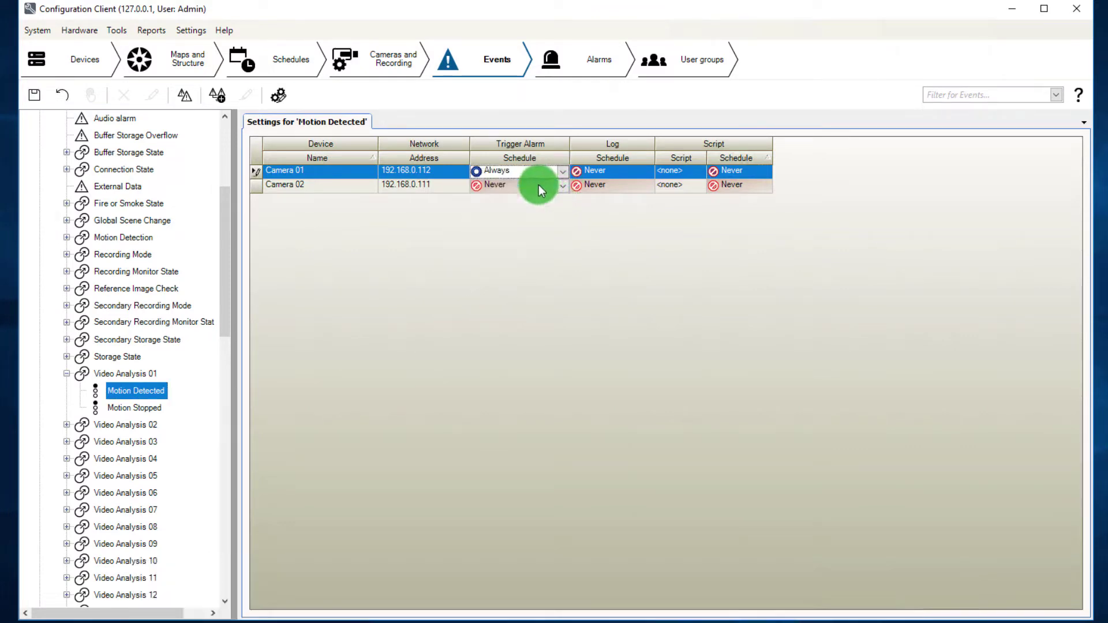
click(646, 172)
scroll(646, 199, up, 1)
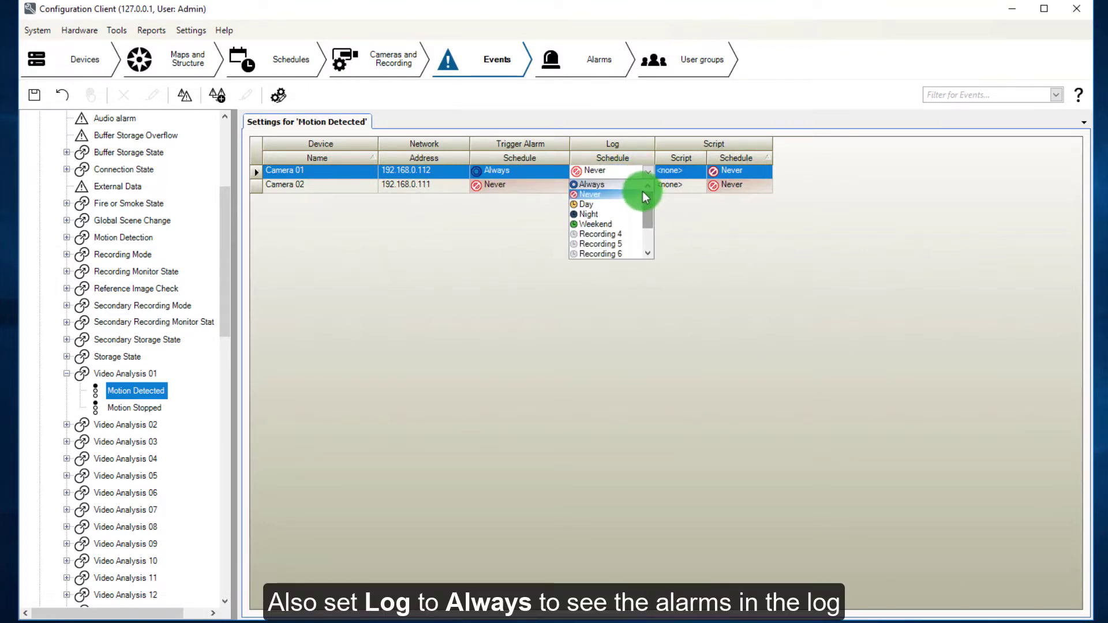
click(622, 185)
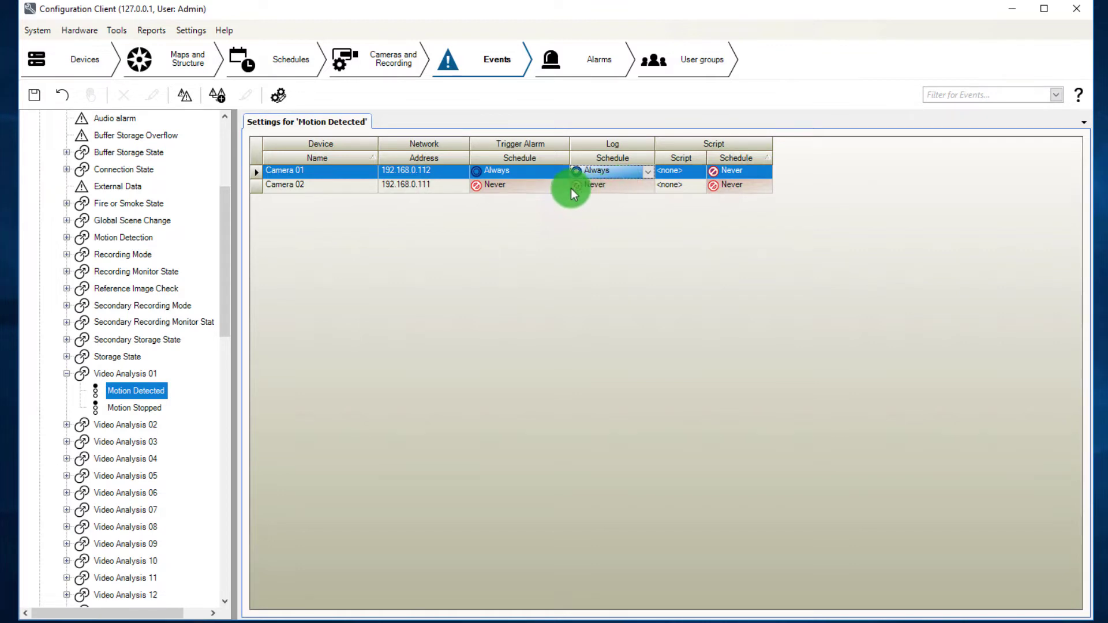
click(36, 94)
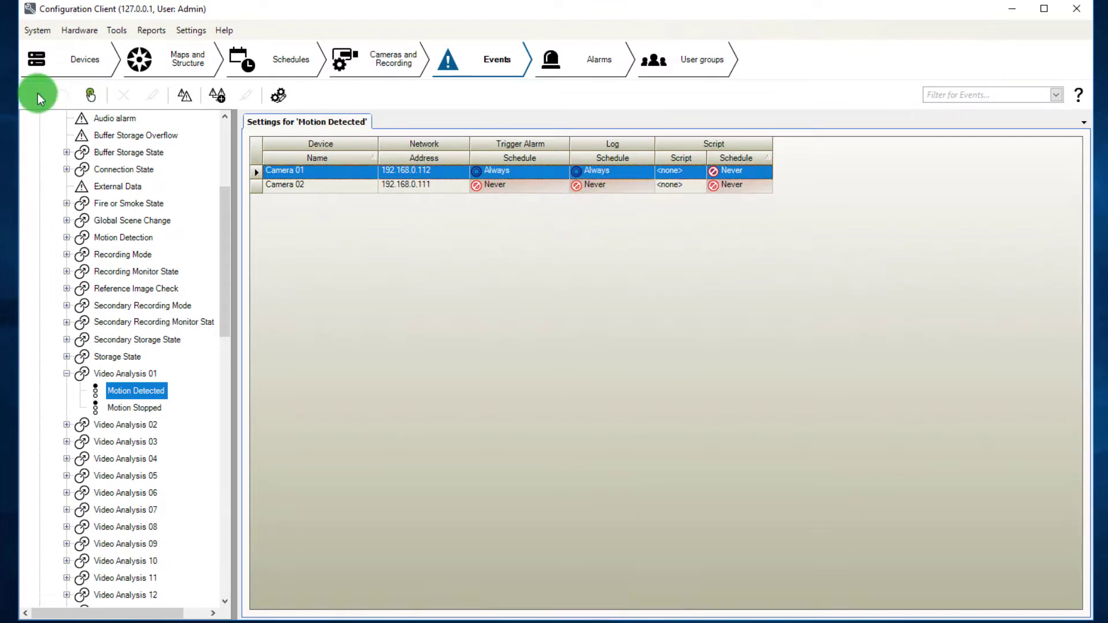
click(597, 67)
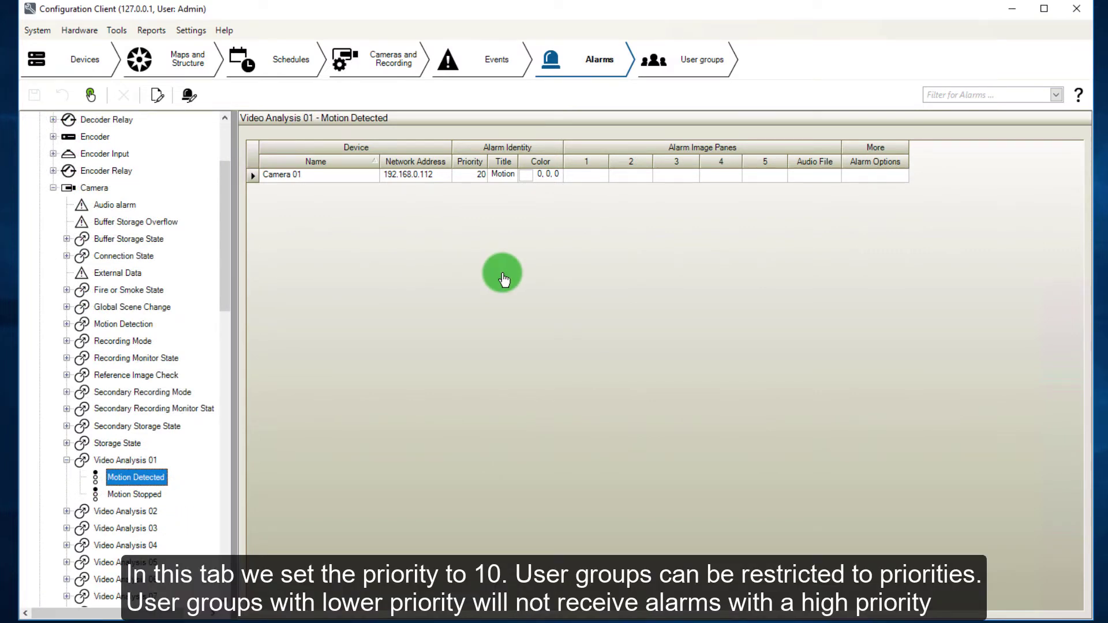
Give Camera 01's alarm priority 10 and colour Red, then select Alarm Image Pane 1
click(483, 176)
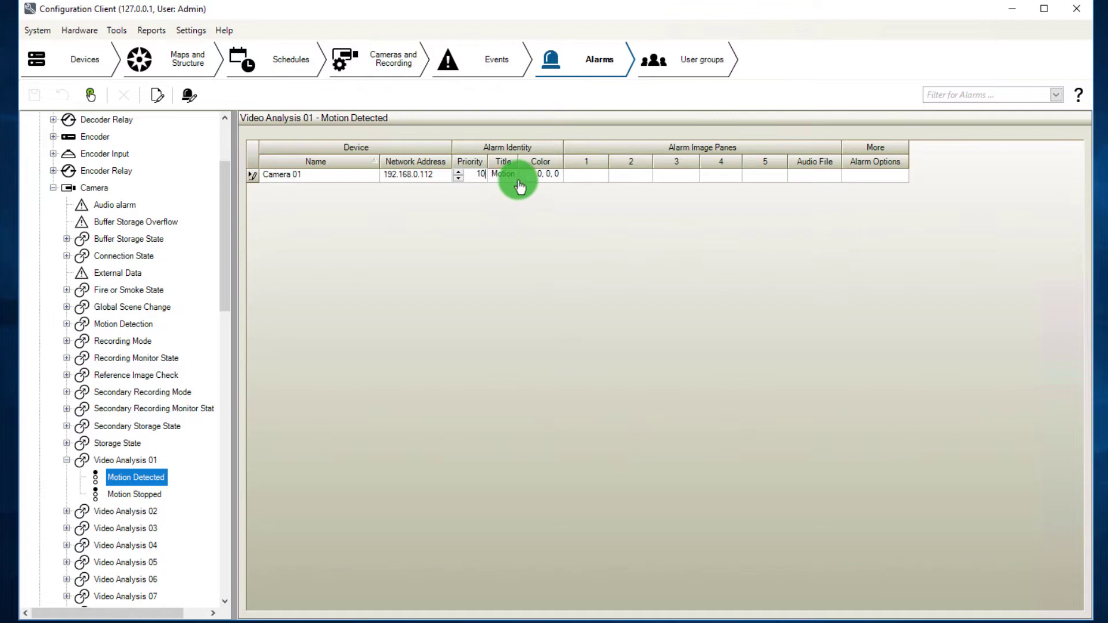
click(547, 175)
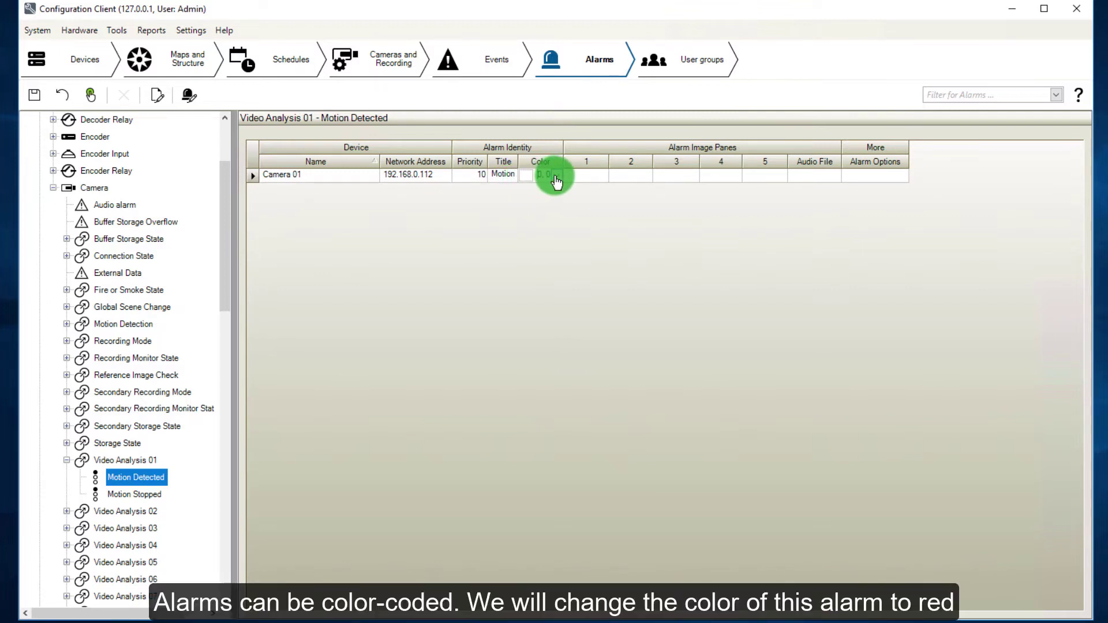
click(555, 178)
click(447, 244)
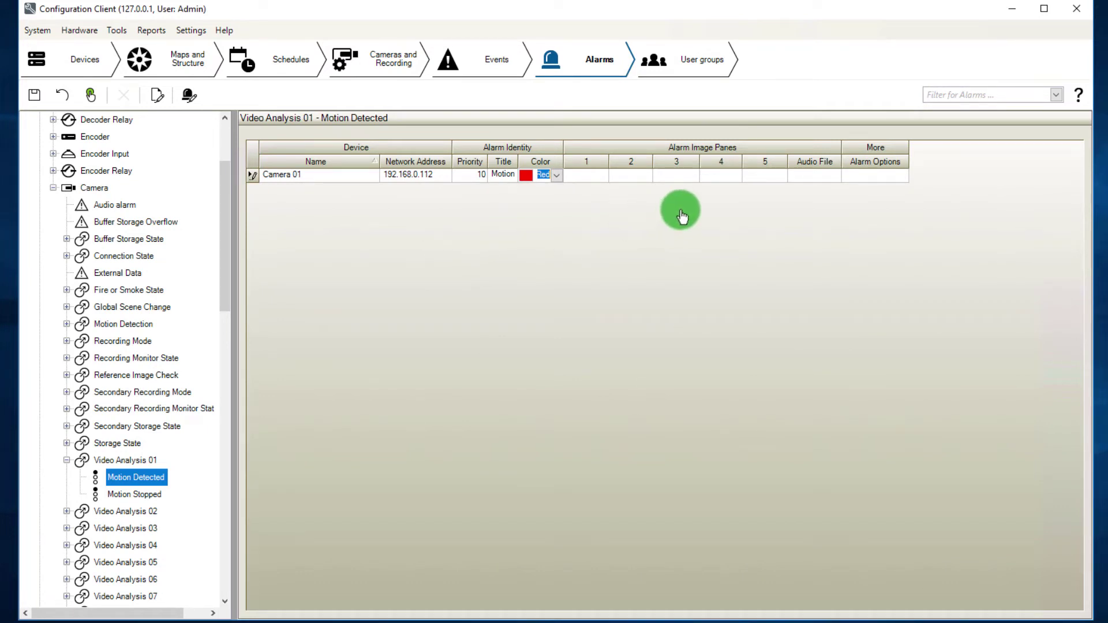
click(597, 177)
Show Training > Airport Overview > Airport Entrance Camera 01 live in pane 1, recording enabled
click(406, 185)
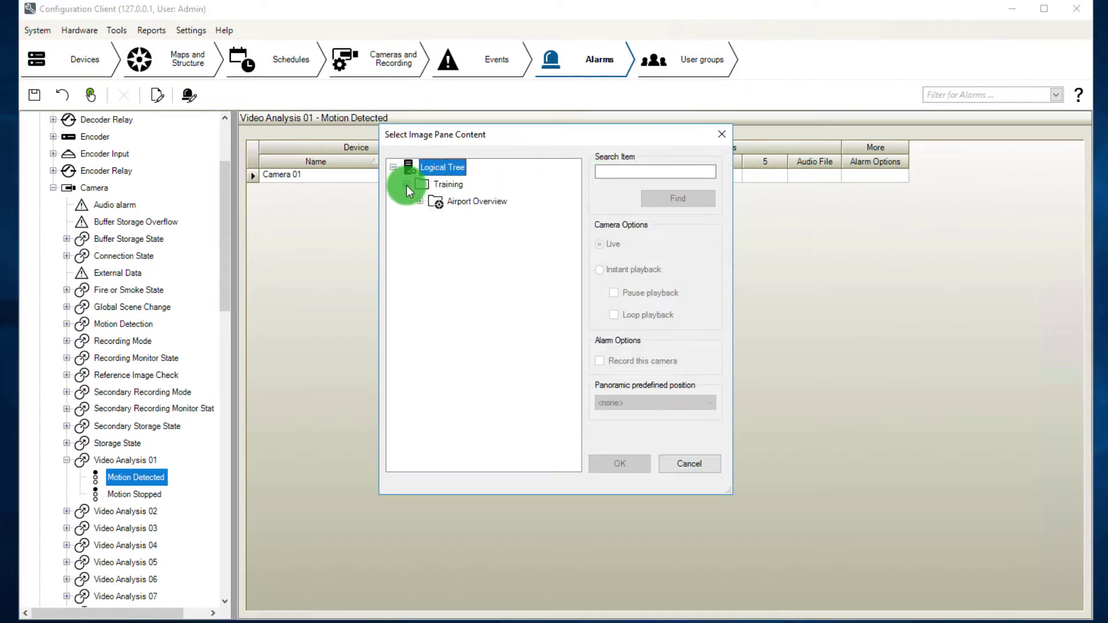
click(420, 201)
click(434, 218)
click(486, 237)
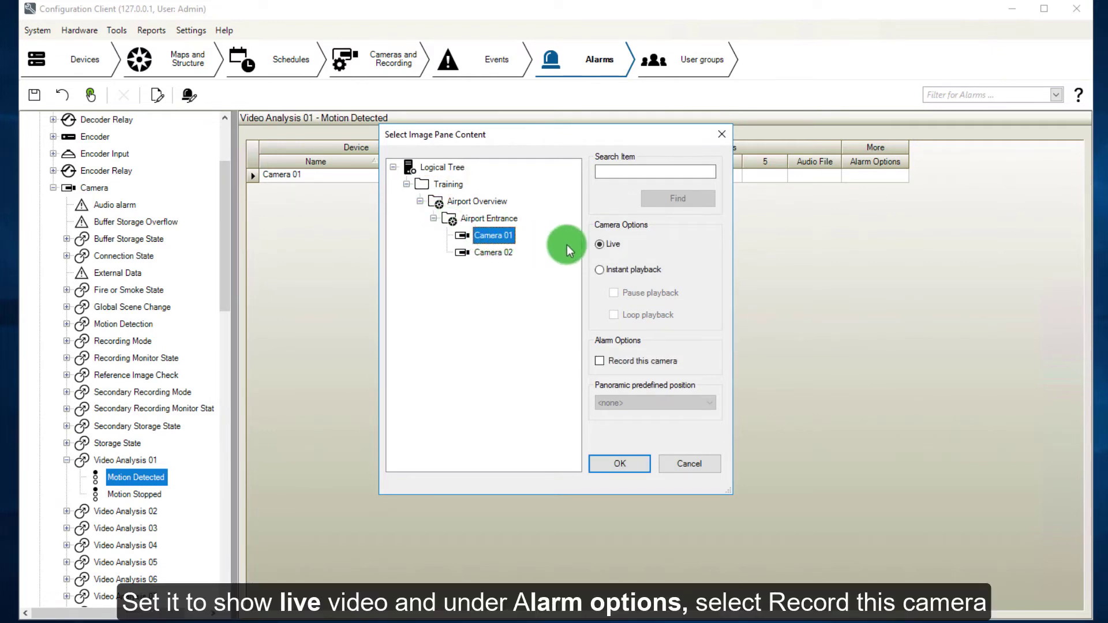
click(605, 249)
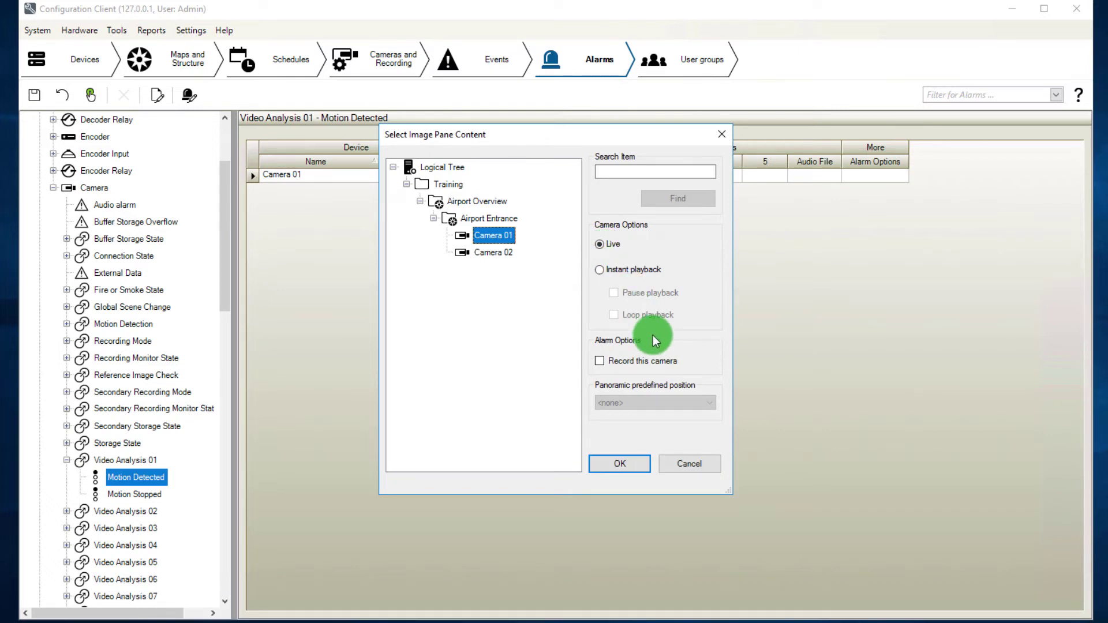
click(600, 361)
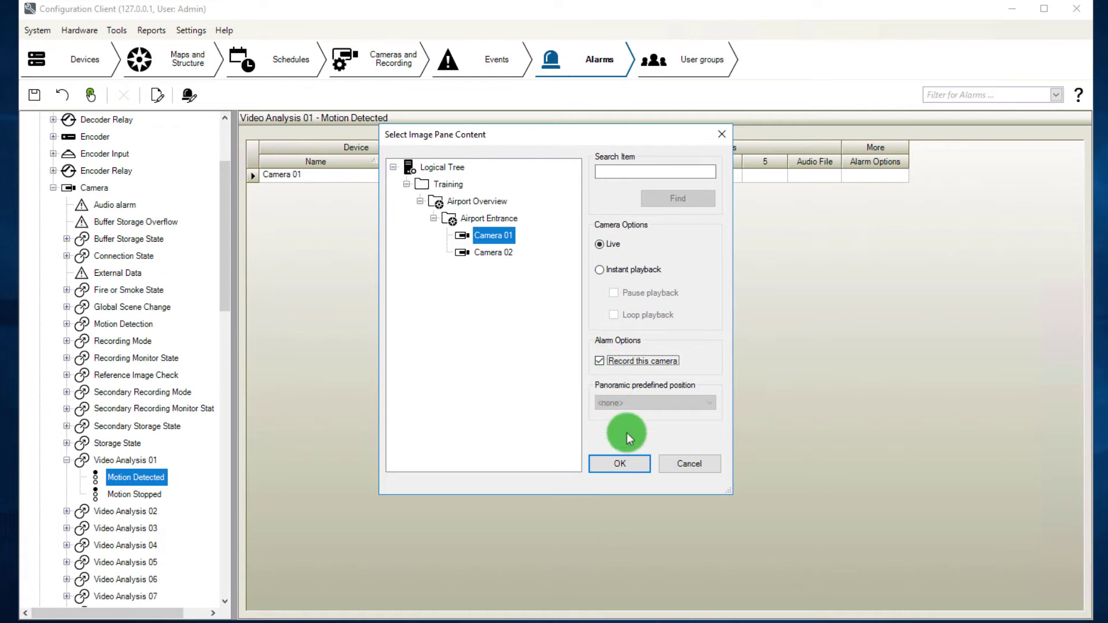
click(639, 467)
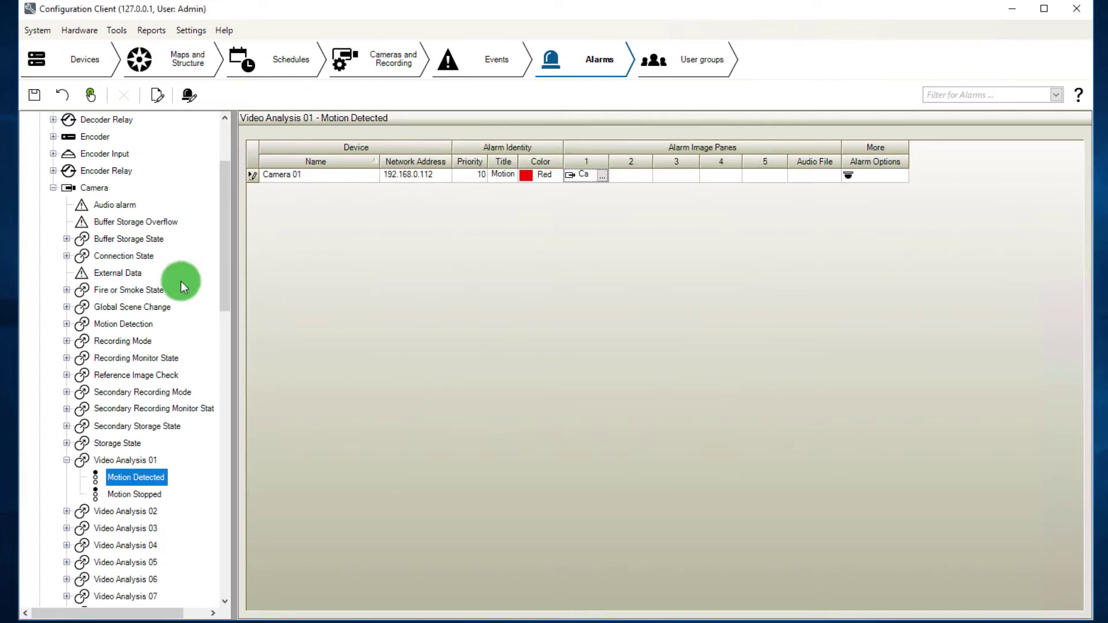
Save and activate the configuration with the description 'Added alarm and event'
click(34, 95)
click(96, 95)
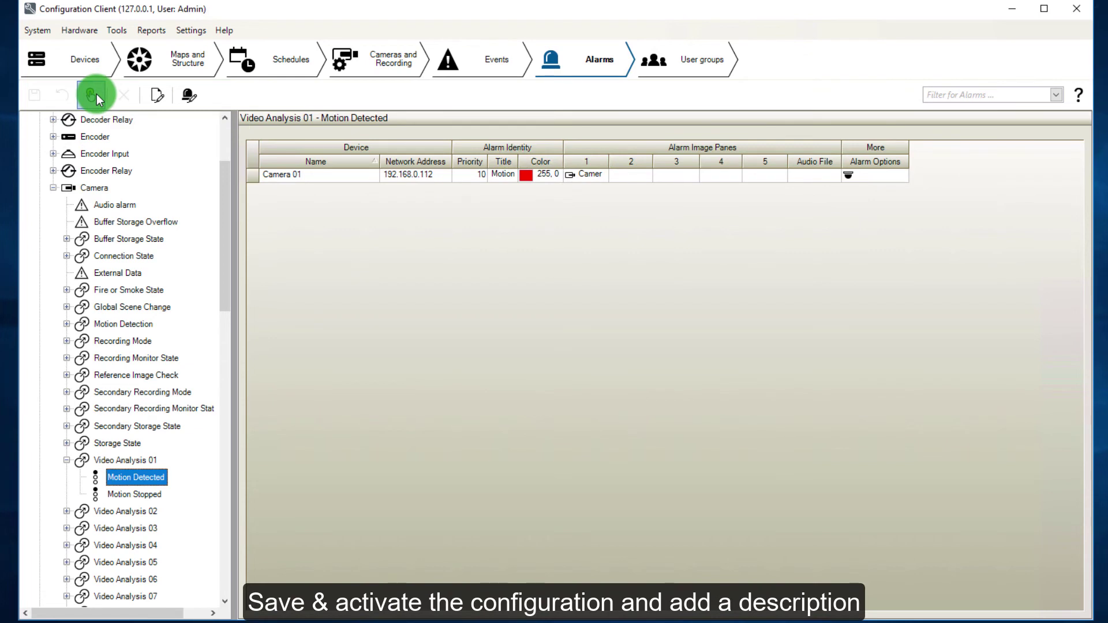
text(Added alarm and event)
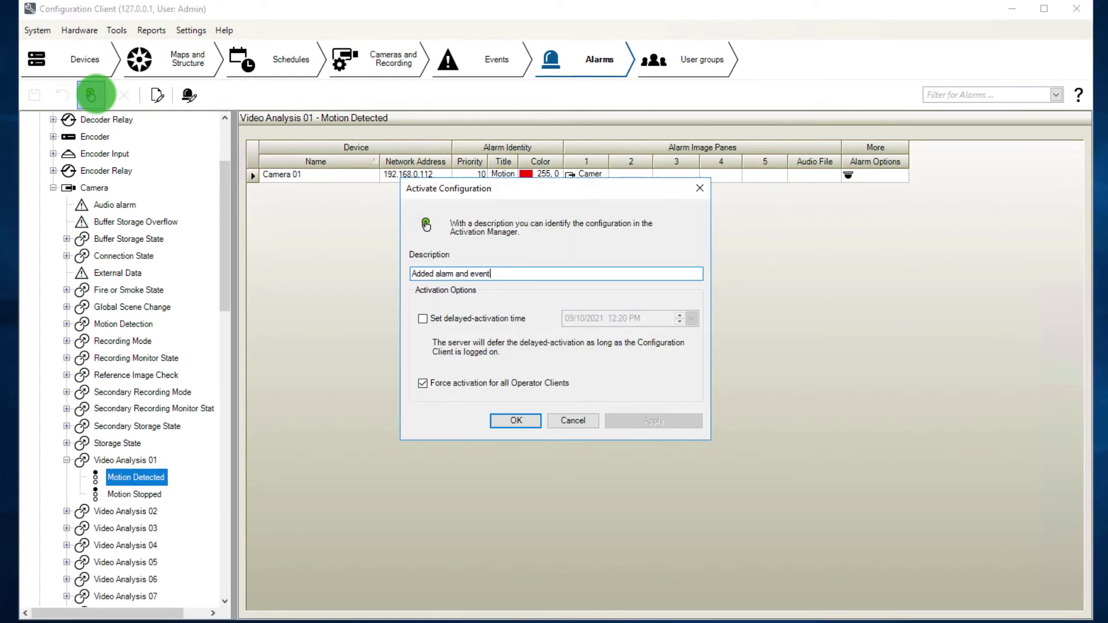
click(515, 420)
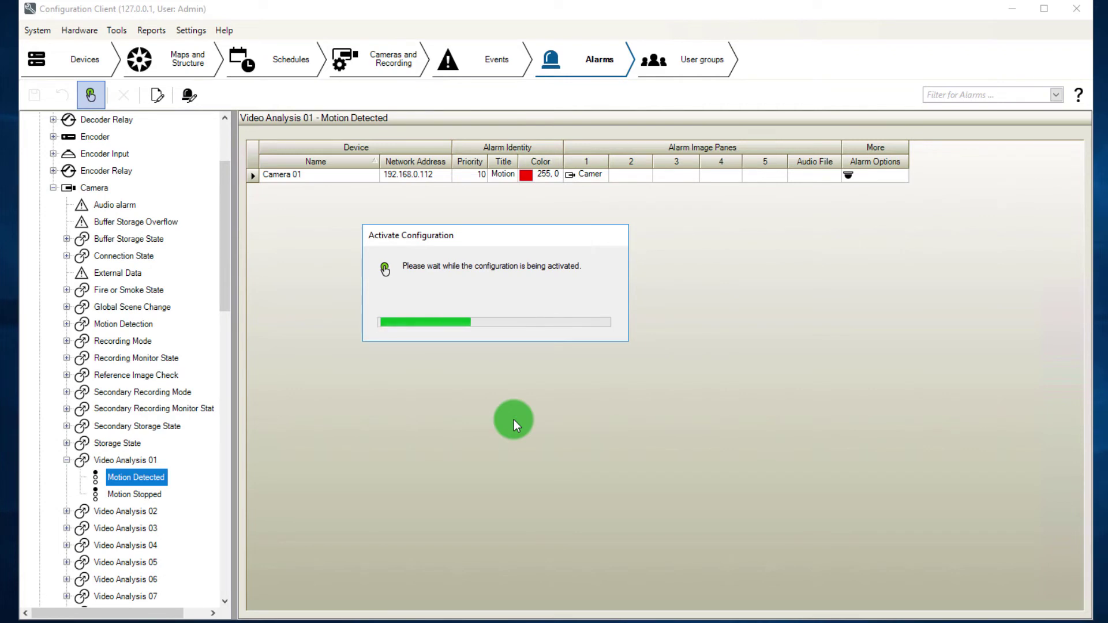